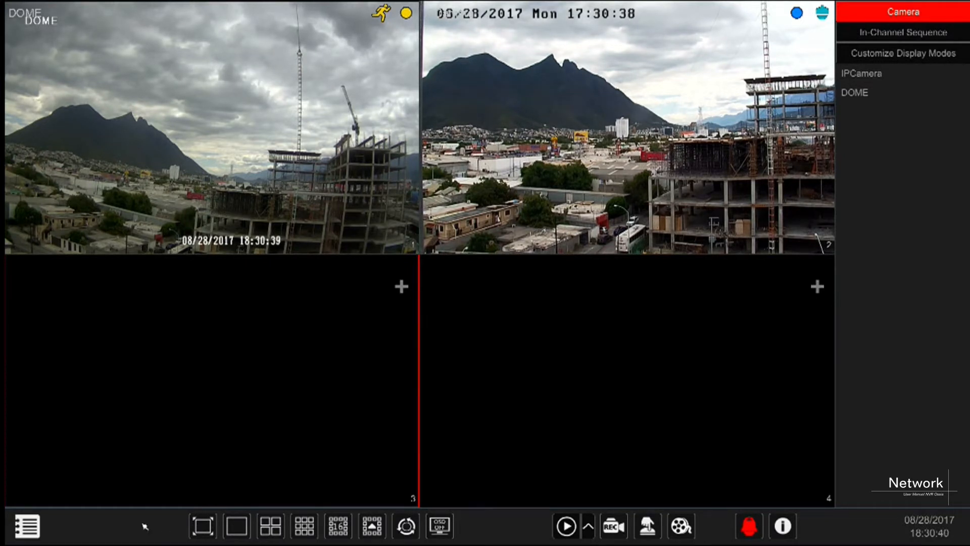
# Go to Settings > Network to show the TCP/IPv4 page with static address 192.168.200.102.
pyautogui.click(27, 526)
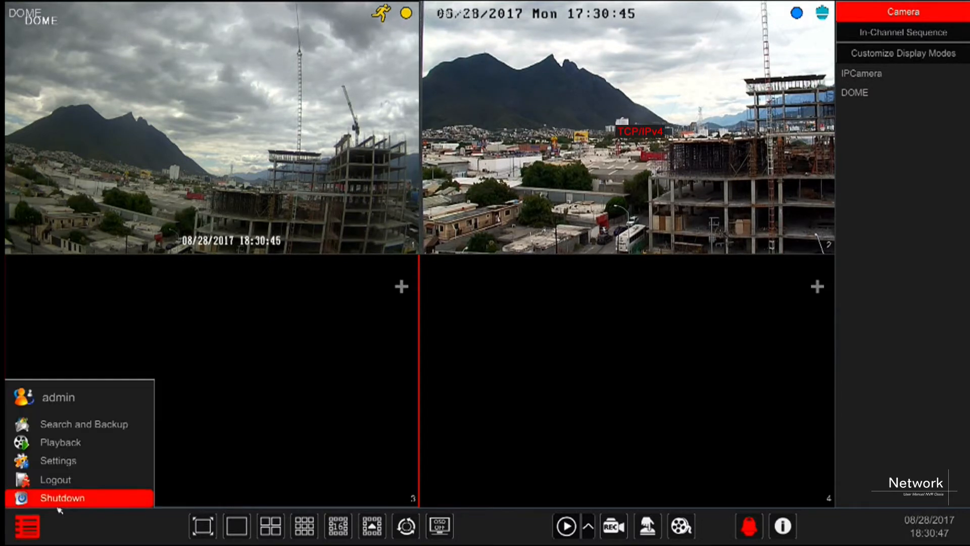
pyautogui.click(76, 460)
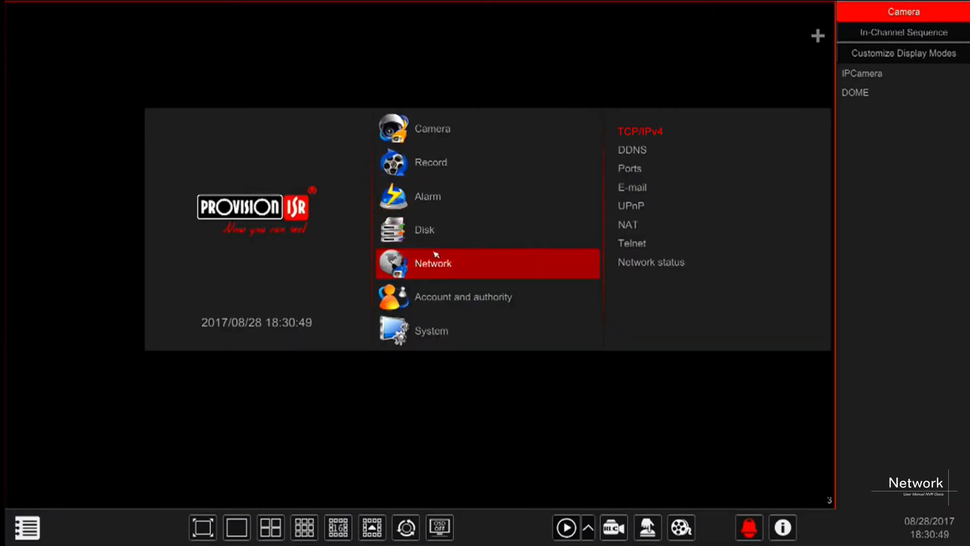
pyautogui.click(460, 261)
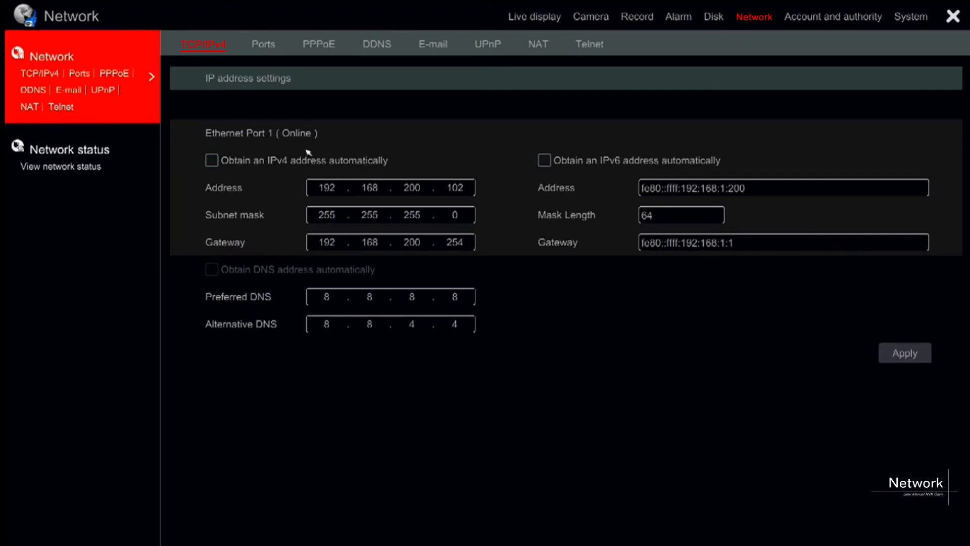
# Try automatic IPv4, DNS and IPv6 addressing, then return IPv4 to static 192.168.200.102.
pyautogui.click(212, 161)
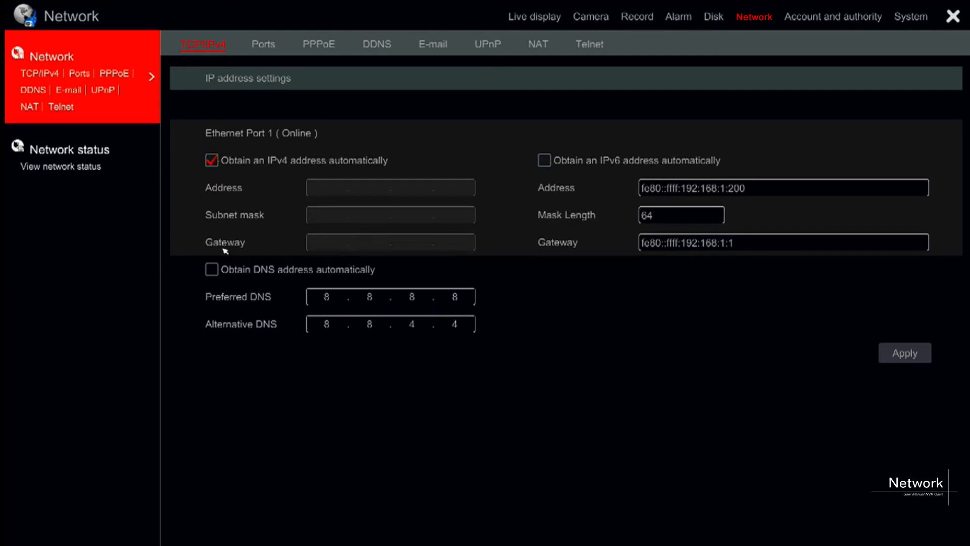
pyautogui.click(212, 270)
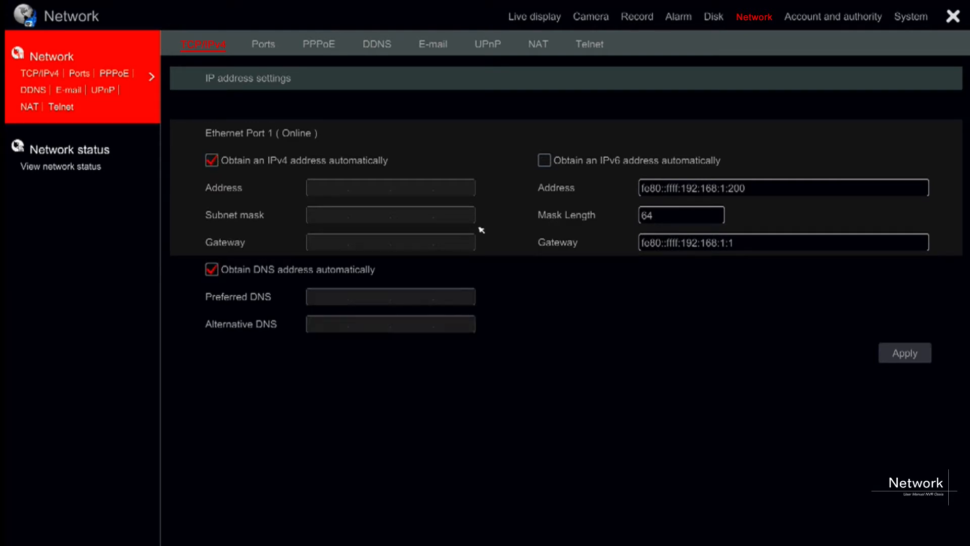
pyautogui.click(544, 163)
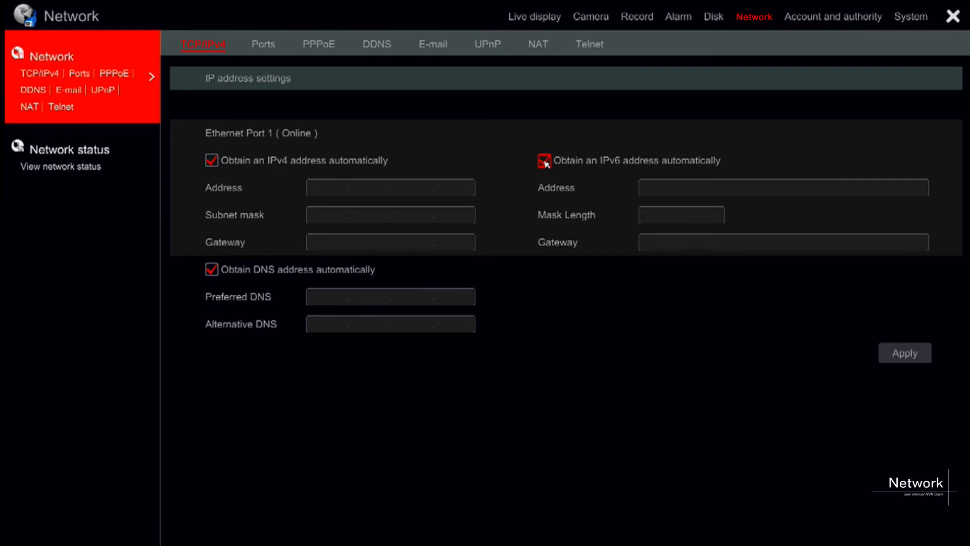
pyautogui.click(544, 161)
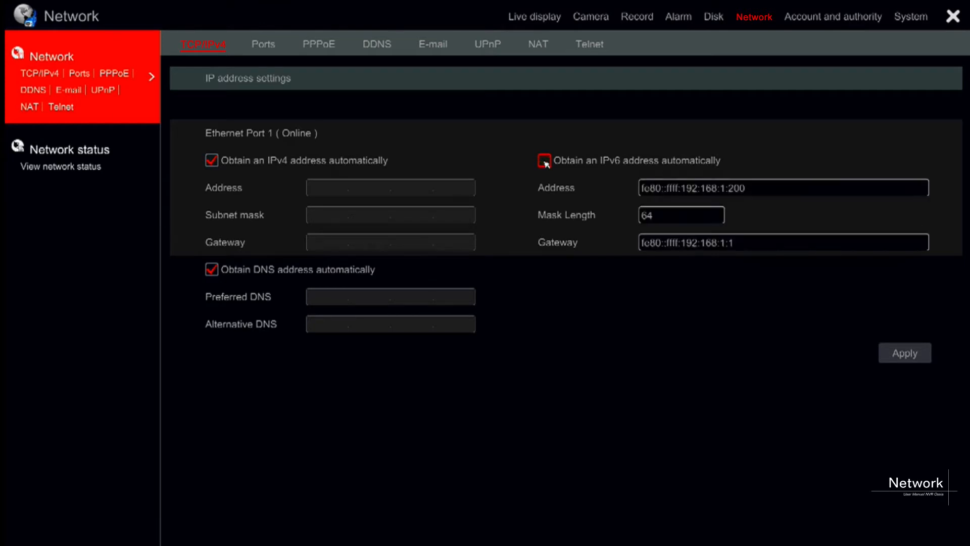
pyautogui.click(214, 164)
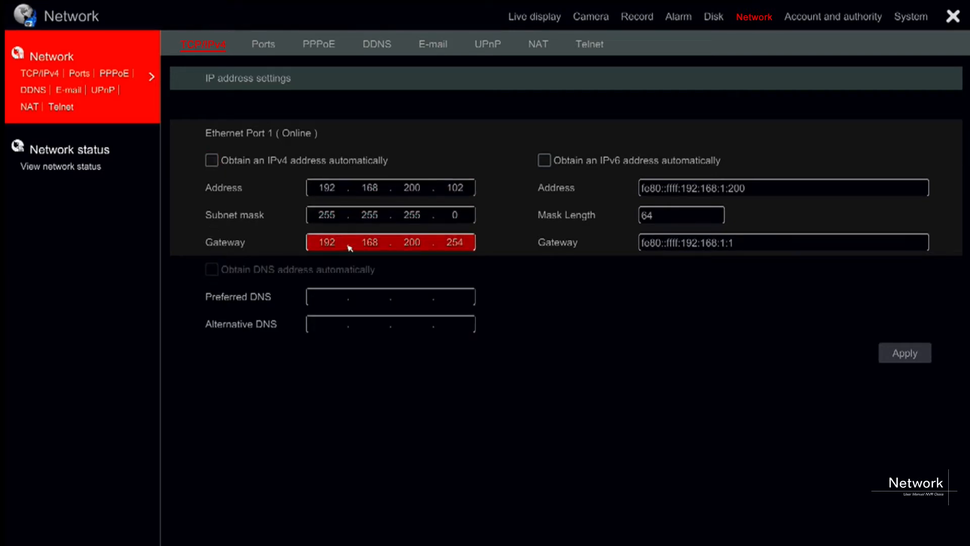
# Enter 8.8.8.8 as the preferred DNS server with the on-screen keypad.
pyautogui.click(325, 301)
pyautogui.click(359, 380)
pyautogui.click(390, 407)
pyautogui.click(371, 387)
pyautogui.click(400, 419)
pyautogui.click(359, 379)
pyautogui.click(392, 403)
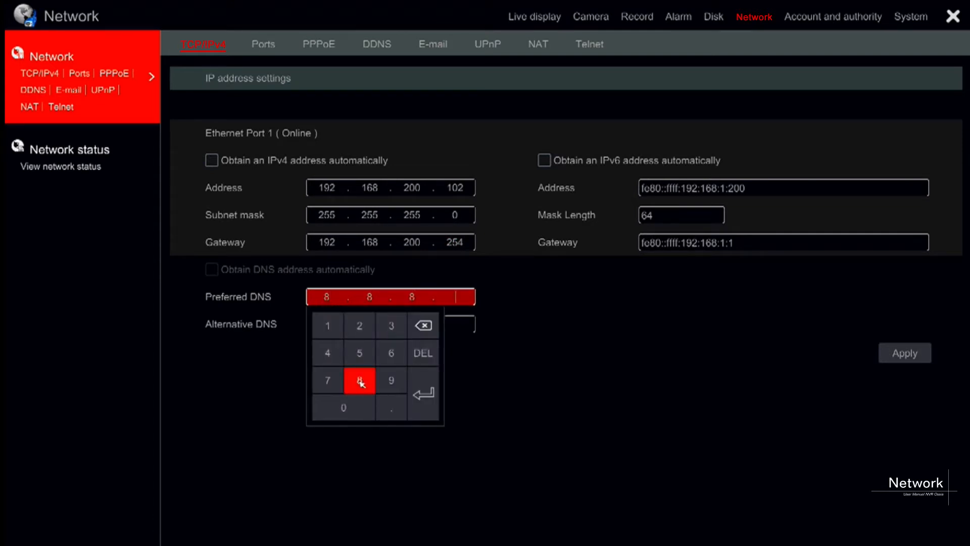
pyautogui.click(359, 379)
pyautogui.click(431, 387)
# Enter 8.8.4.4 as the alternative DNS server and apply the DNS settings.
pyautogui.click(319, 325)
pyautogui.click(365, 404)
pyautogui.click(380, 438)
pyautogui.click(365, 410)
pyautogui.click(385, 431)
pyautogui.click(329, 381)
pyautogui.click(389, 428)
pyautogui.click(327, 380)
pyautogui.click(430, 416)
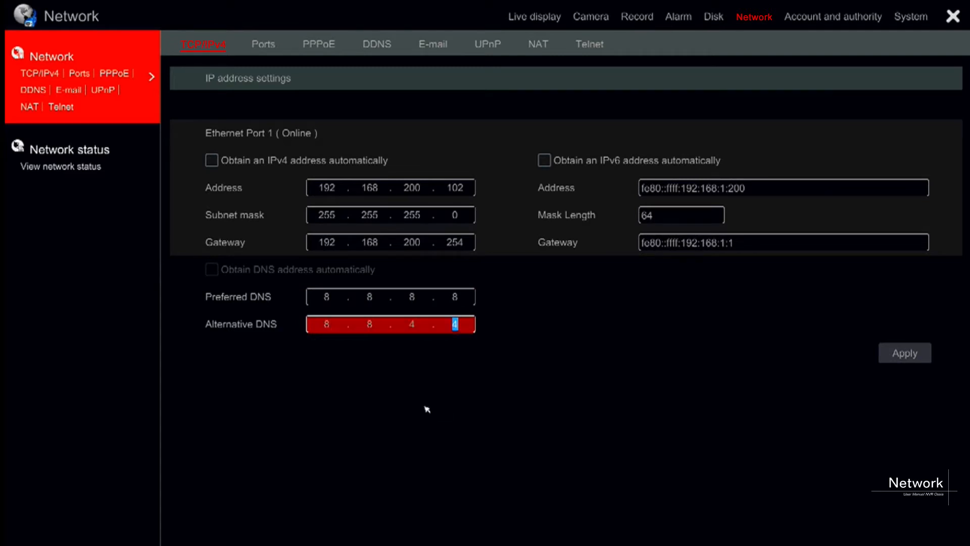
pyautogui.click(898, 355)
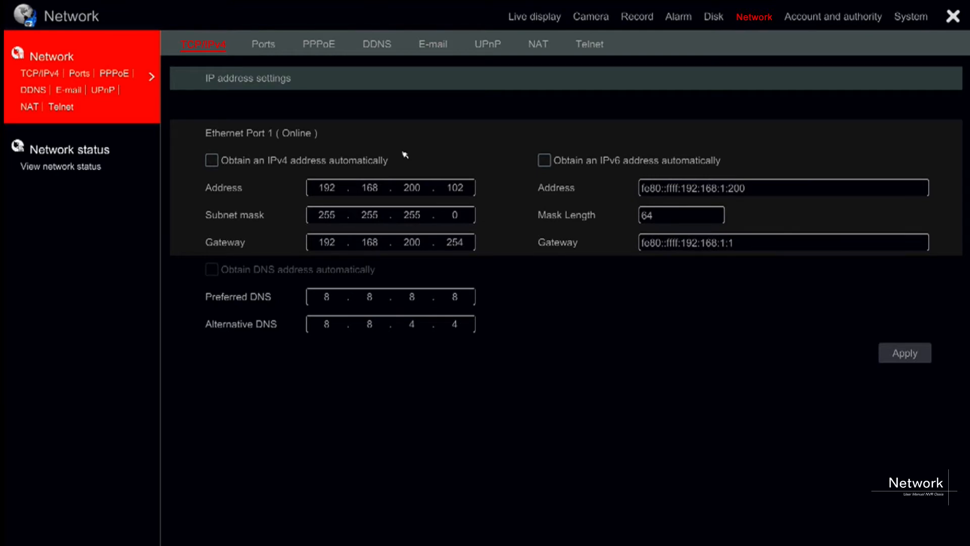
# Show the Ports tab with HTTP port 80, server port 6036 and RTSP port 554.
pyautogui.click(269, 48)
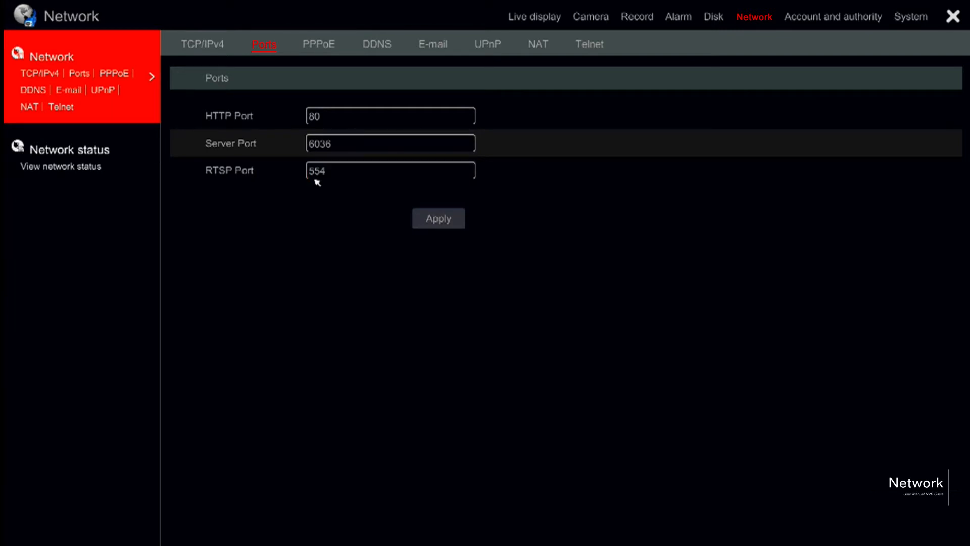
# Switch to the PPPoE tab, leaving PPPoE disabled.
pyautogui.click(329, 54)
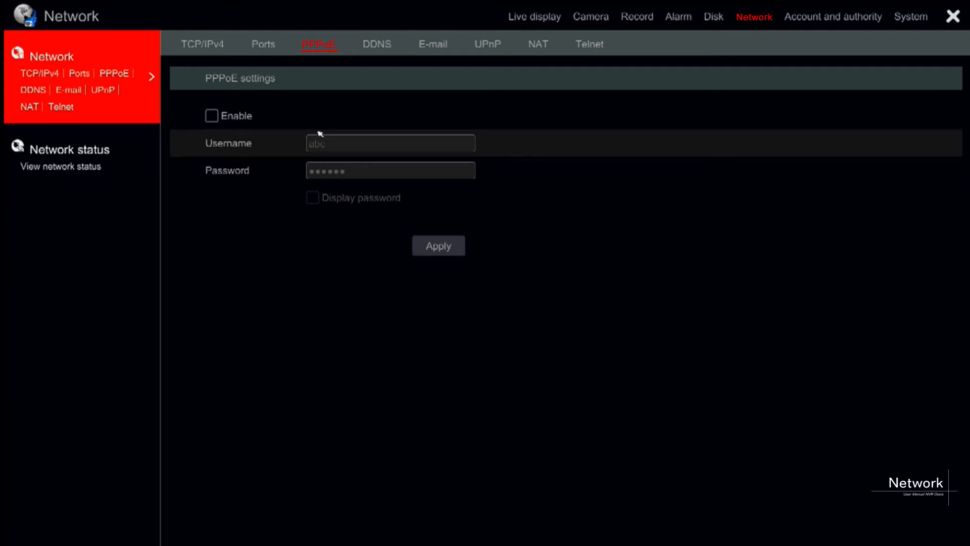
pyautogui.click(380, 46)
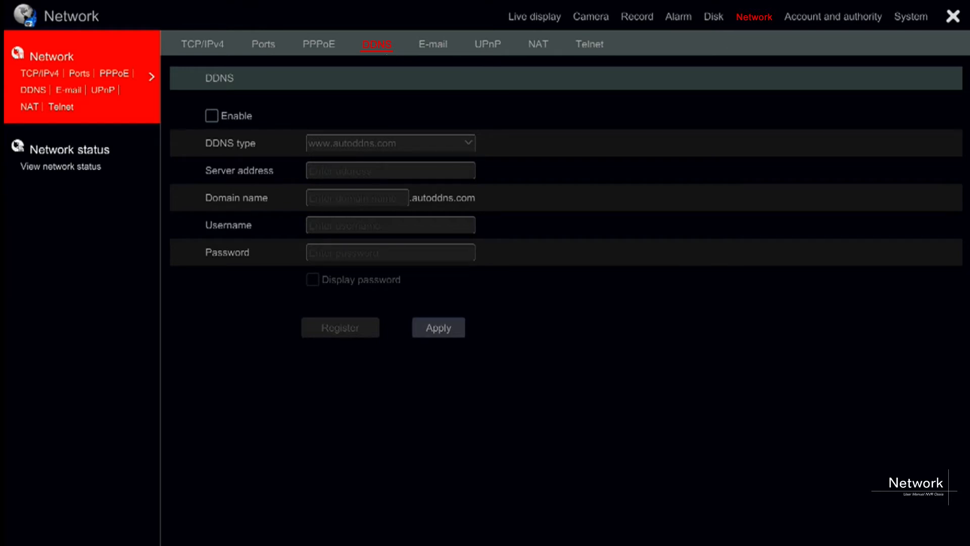
pyautogui.click(217, 119)
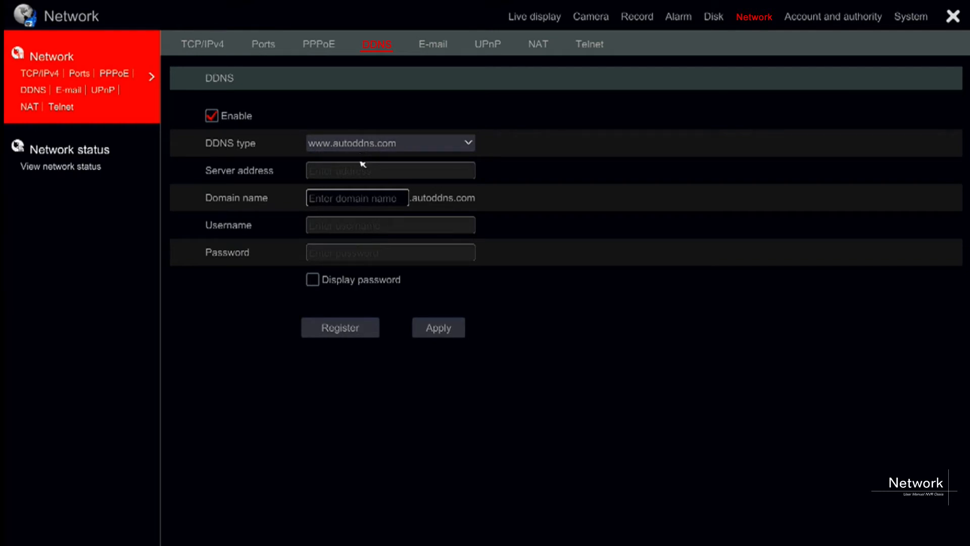
# Enter a domain name for the recorder and register it with autoddns.
pyautogui.click(348, 198)
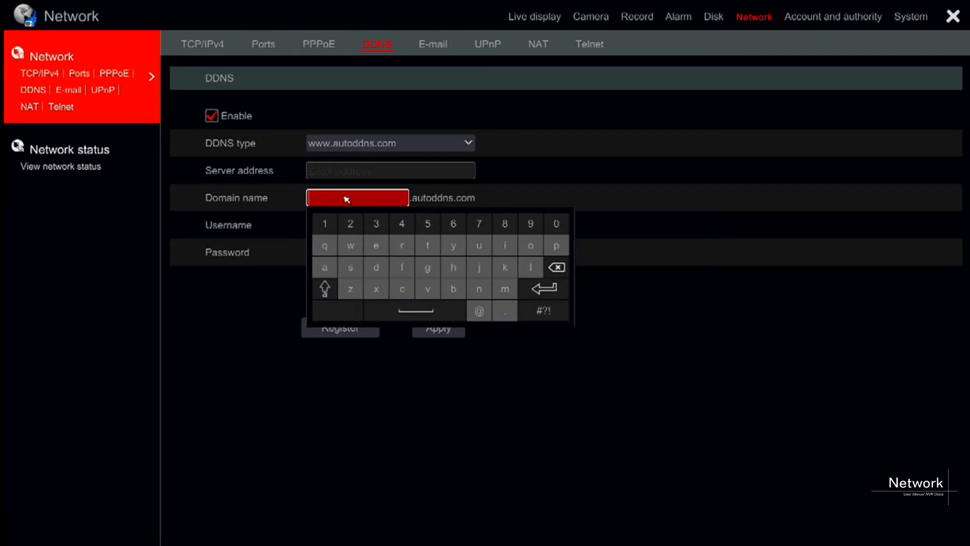
pyautogui.click(509, 248)
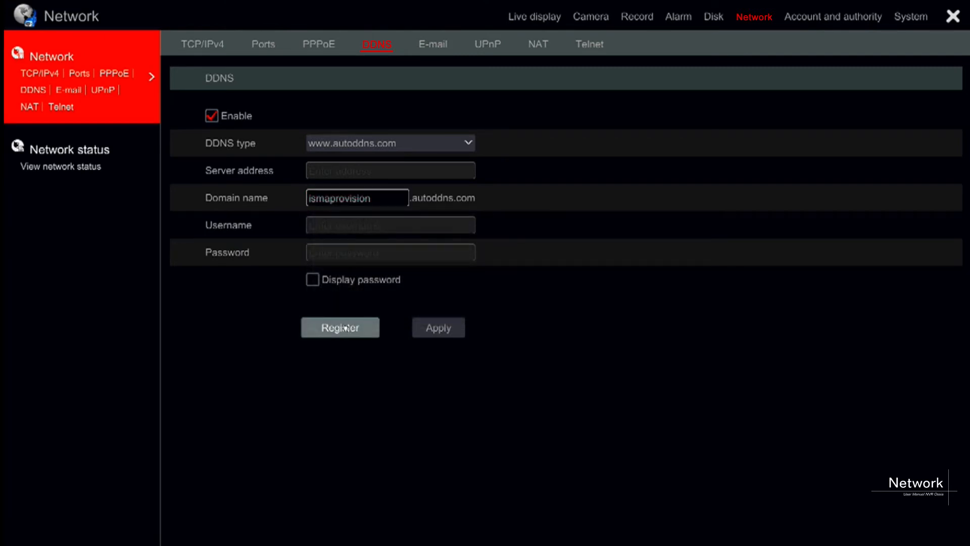
pyautogui.click(344, 328)
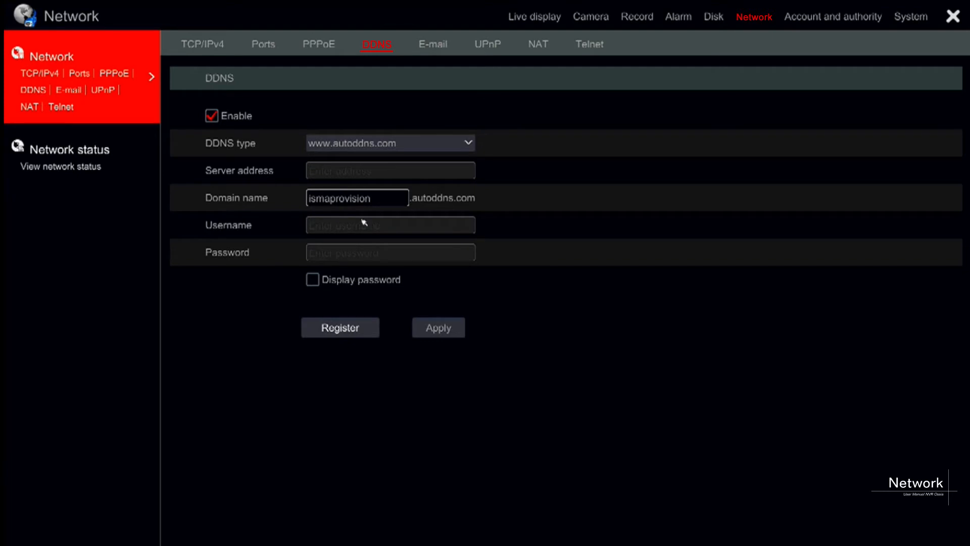
# Replace the DDNS domain name with guest1, giving guest1.autoddns.com.
pyautogui.click(389, 194)
pyautogui.click(555, 268)
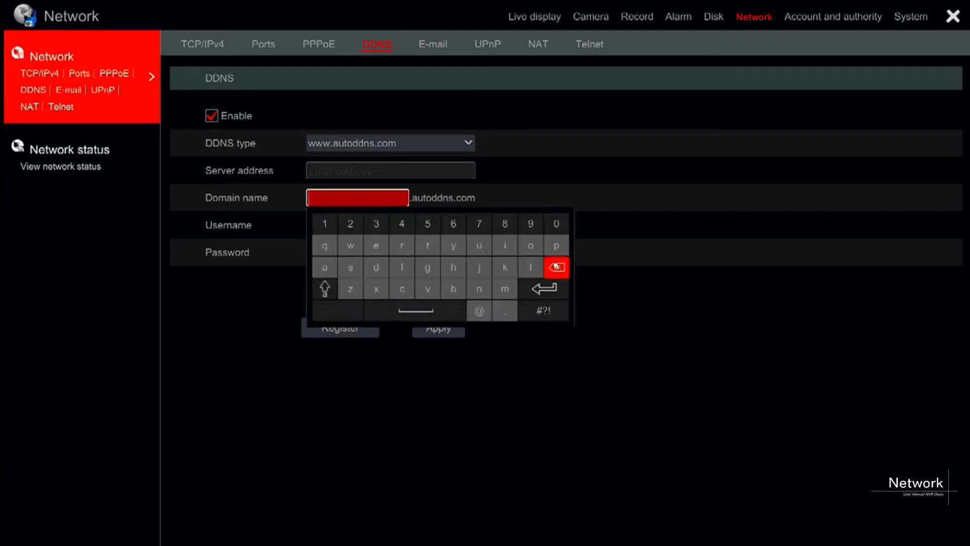
pyautogui.click(432, 267)
pyautogui.click(472, 250)
pyautogui.click(376, 246)
pyautogui.click(354, 263)
pyautogui.click(428, 249)
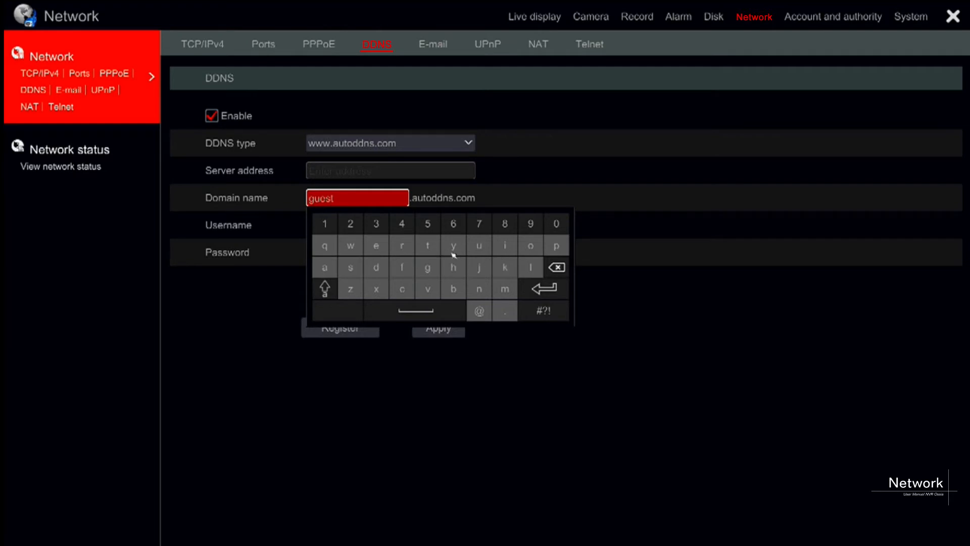
pyautogui.click(326, 225)
pyautogui.click(538, 291)
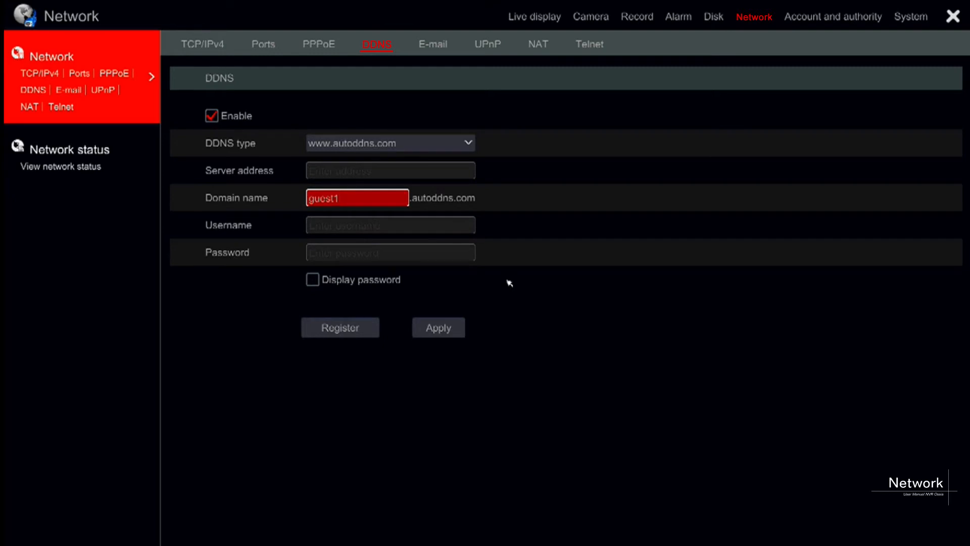
# Select MintDNS as the DDNS type, disable DDNS, and move to the E-mail settings.
pyautogui.click(435, 143)
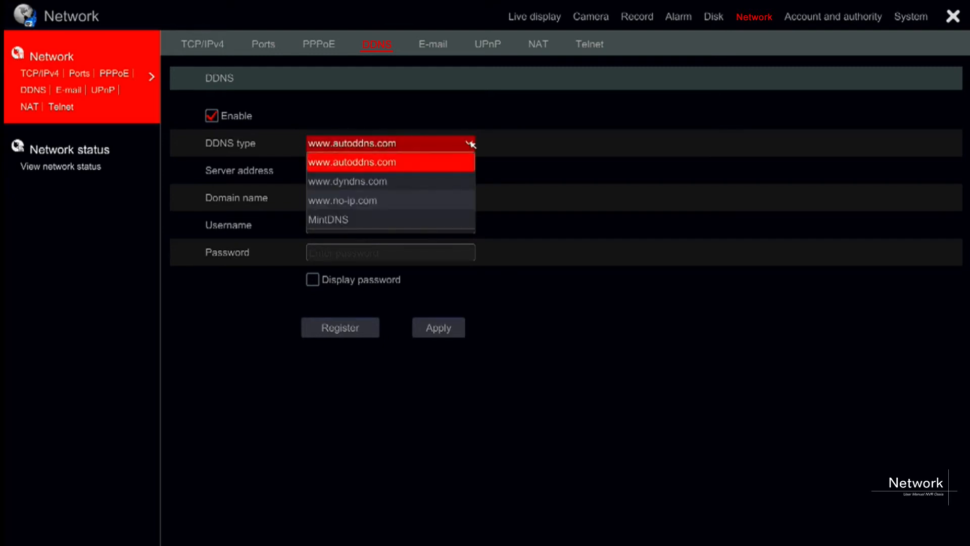
pyautogui.click(435, 218)
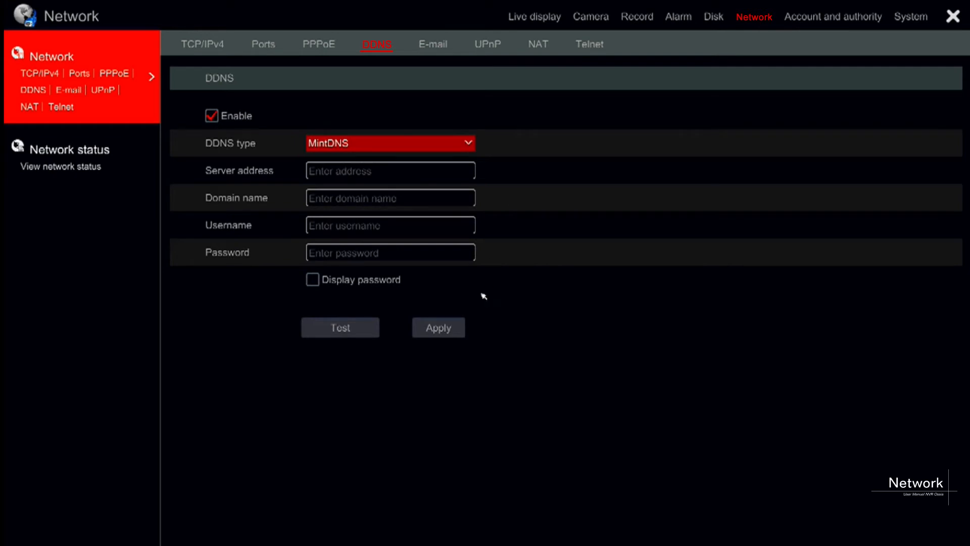
pyautogui.click(220, 121)
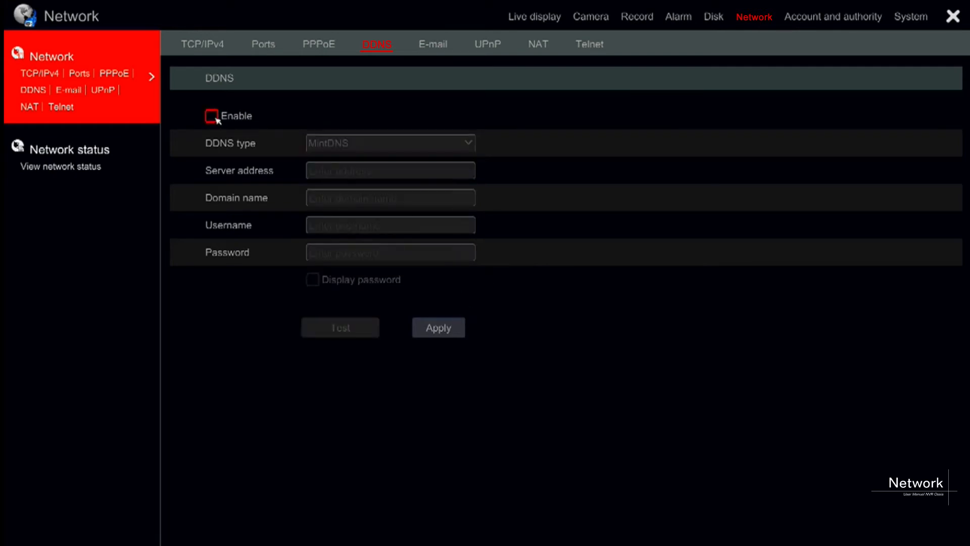
pyautogui.click(431, 48)
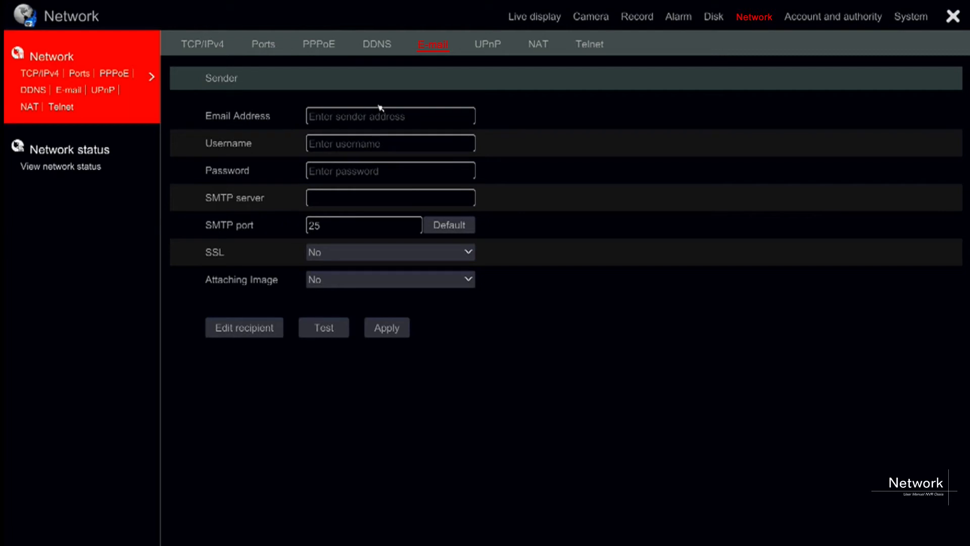
# Enter the sender e-mail address using the on-screen keyboard.
pyautogui.click(378, 116)
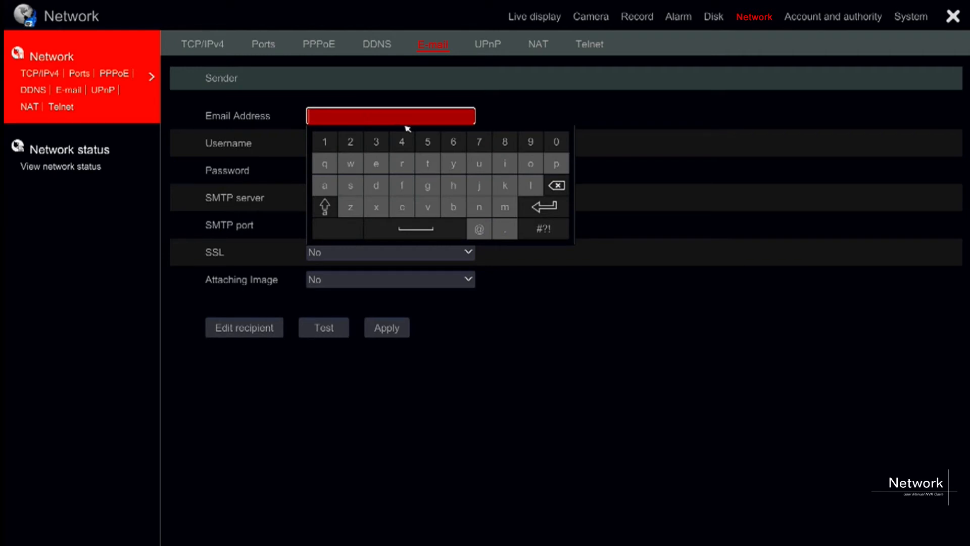
pyautogui.click(352, 184)
pyautogui.click(509, 213)
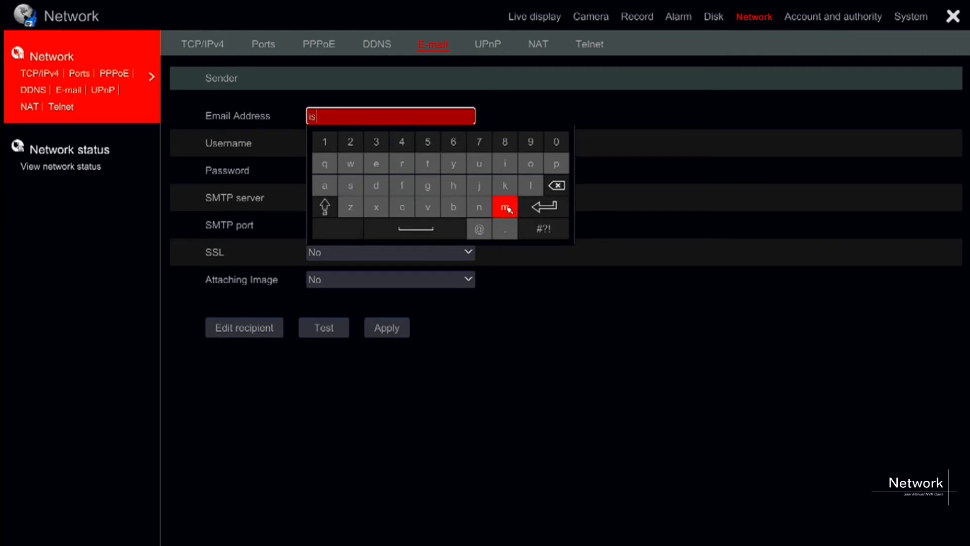
pyautogui.click(333, 187)
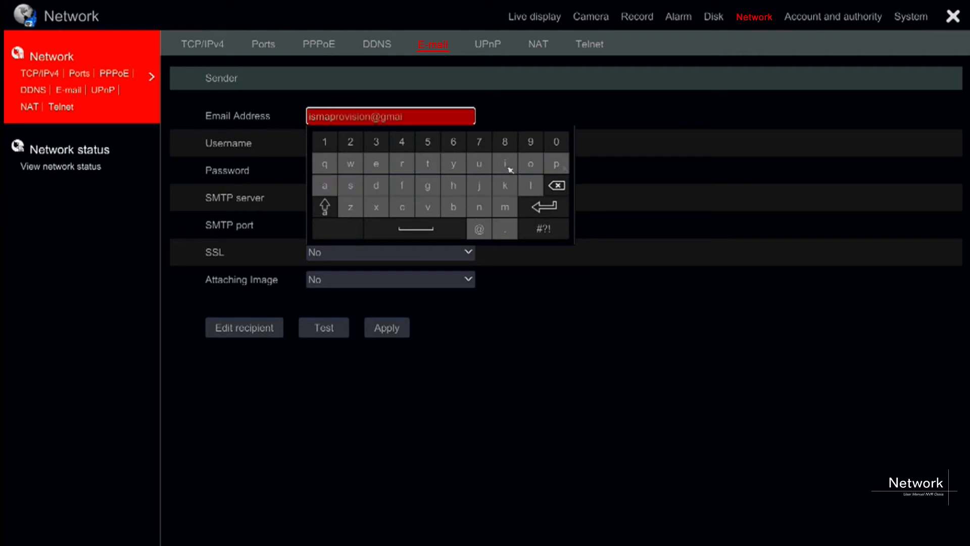
pyautogui.click(530, 185)
pyautogui.click(505, 229)
pyautogui.click(408, 210)
pyautogui.click(531, 164)
pyautogui.click(505, 206)
pyautogui.click(548, 208)
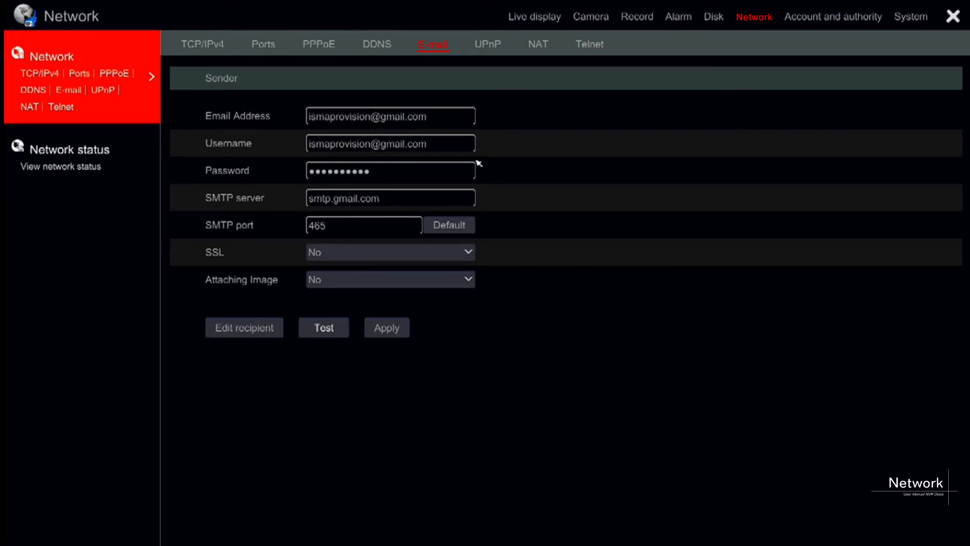
# Set Attaching Image to Yes so alert e-mails include images.
pyautogui.click(472, 279)
pyautogui.click(433, 292)
pyautogui.click(436, 281)
pyautogui.click(427, 299)
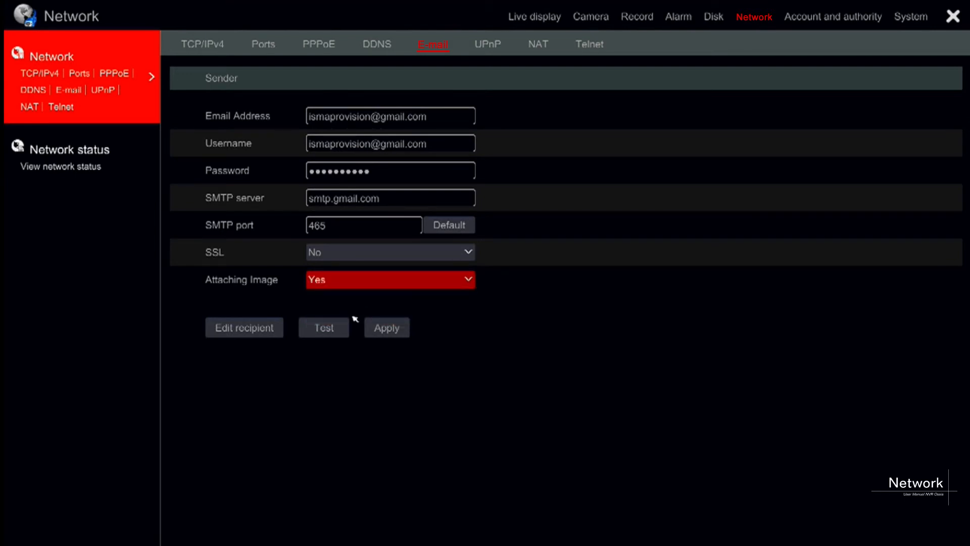
# Enter the alert recipient's e-mail address on the on-screen keyboard, confirm it, and run the e-mail test.
pyautogui.click(334, 328)
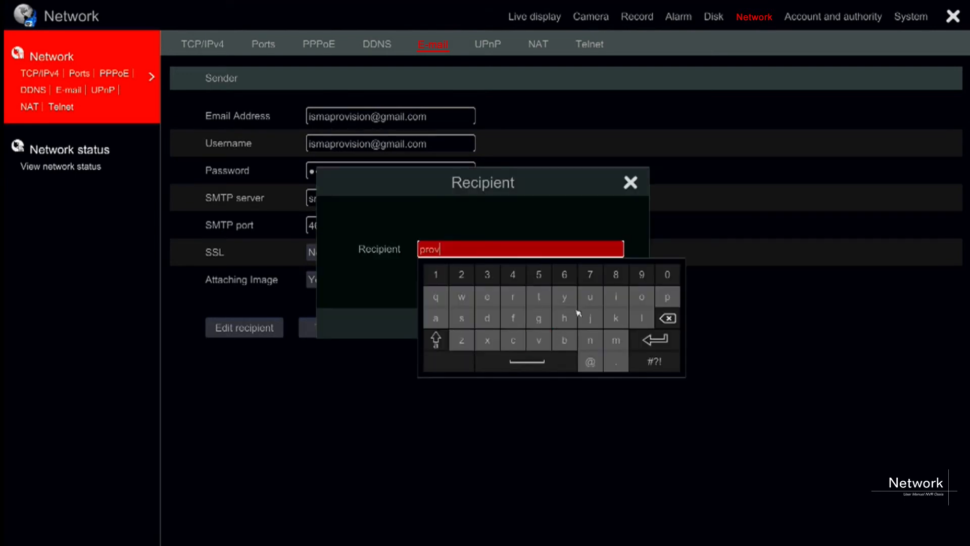
pyautogui.click(466, 319)
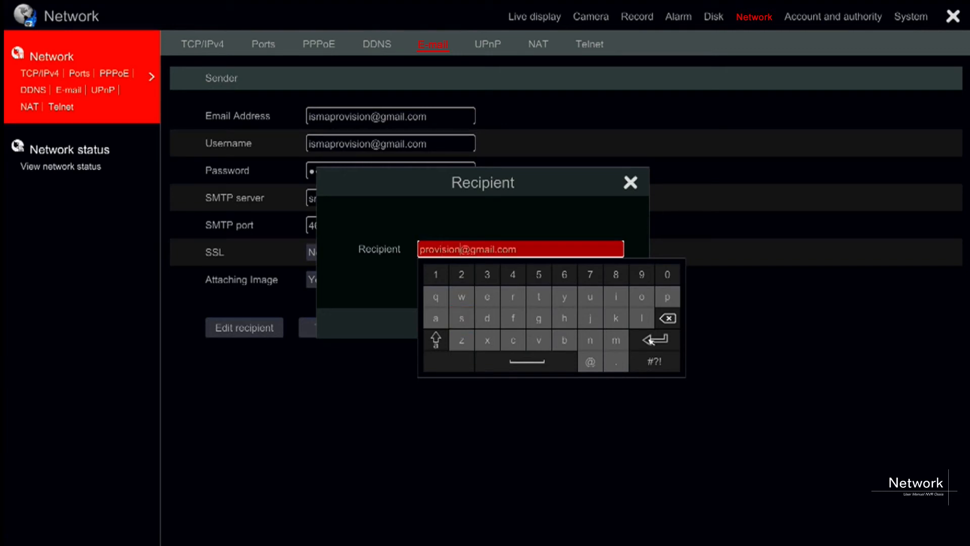
pyautogui.click(651, 341)
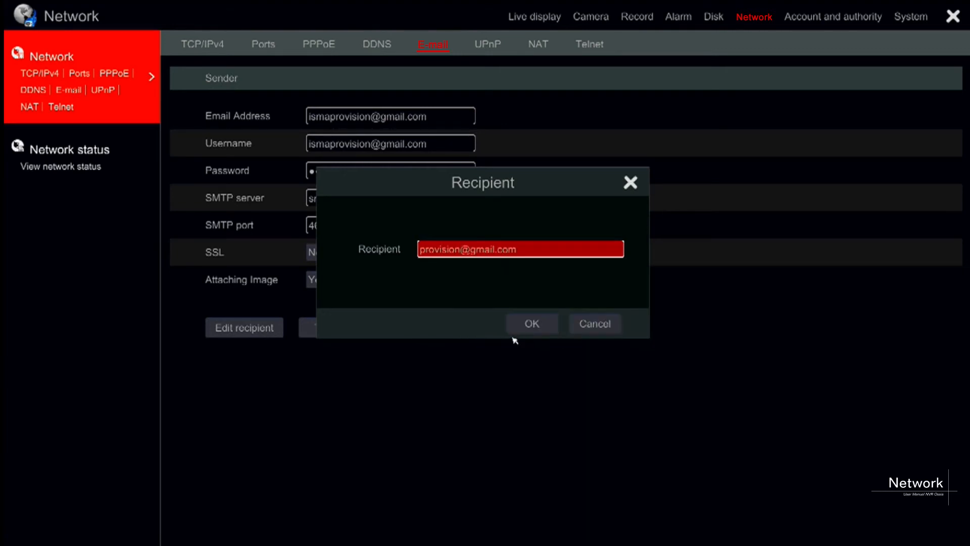
pyautogui.click(525, 328)
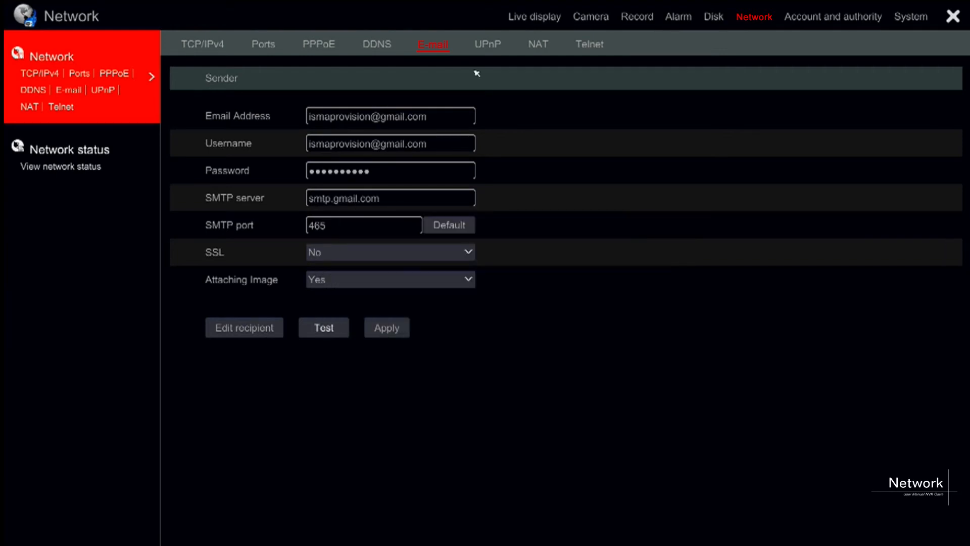
# Save the e-mail settings, then enable UPnP, apply and refresh so all three ports show Not ready.
pyautogui.click(488, 46)
pyautogui.click(497, 313)
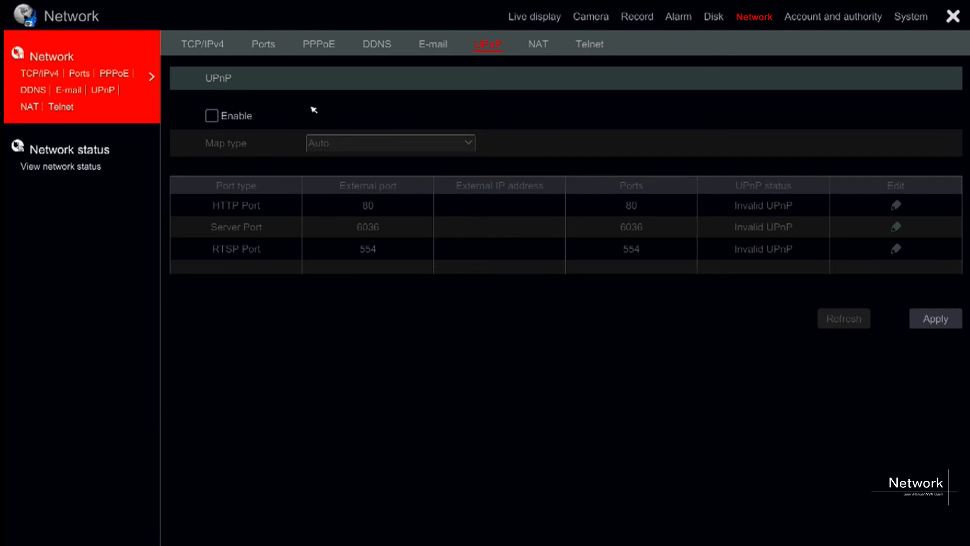
pyautogui.click(212, 115)
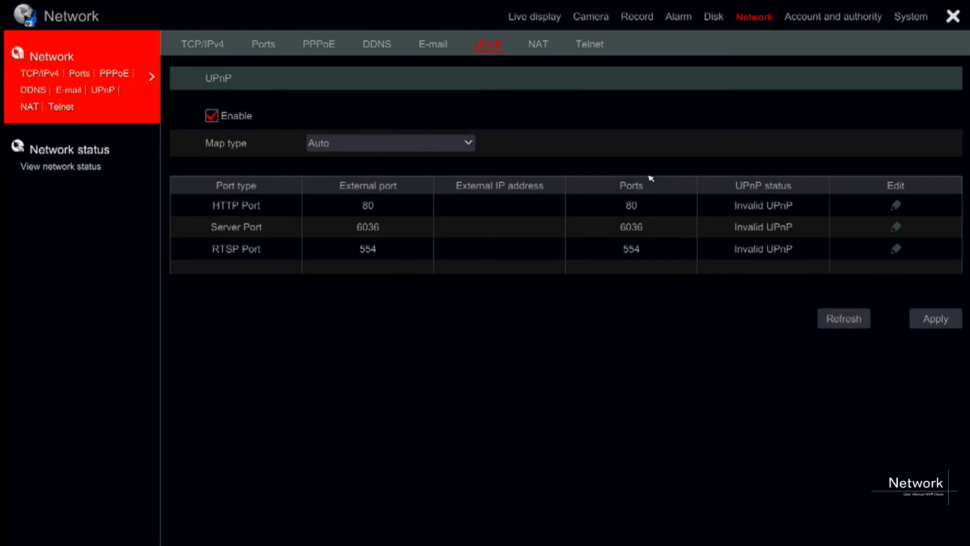
pyautogui.click(943, 322)
pyautogui.click(853, 322)
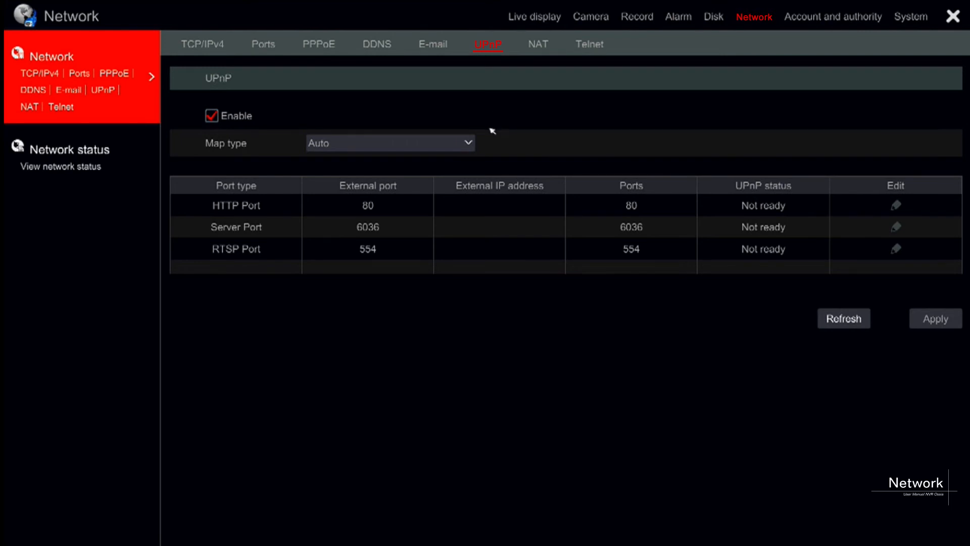
# Set UPnP map type to Manual, map HTTP Port to external port 888, then apply and refresh.
pyautogui.click(469, 143)
pyautogui.click(457, 183)
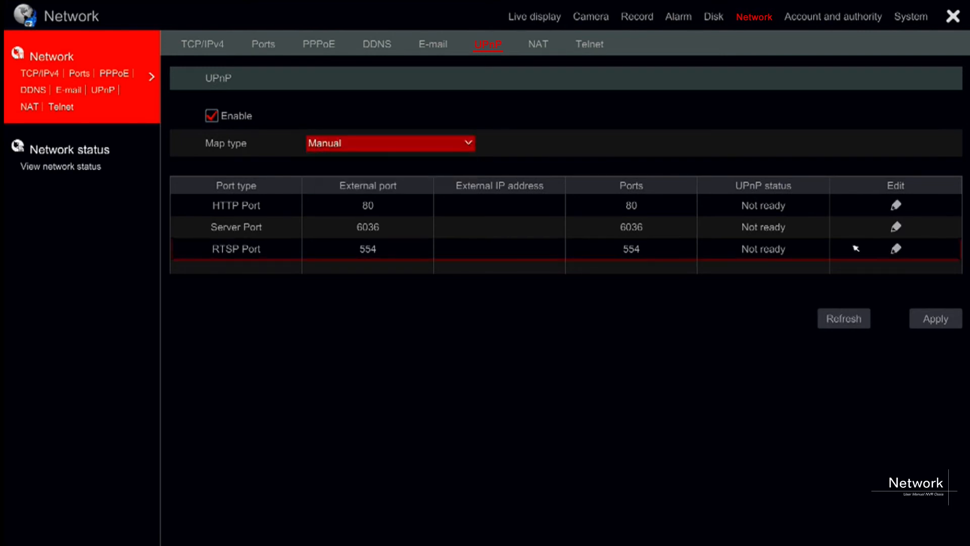
pyautogui.click(894, 209)
pyautogui.click(504, 260)
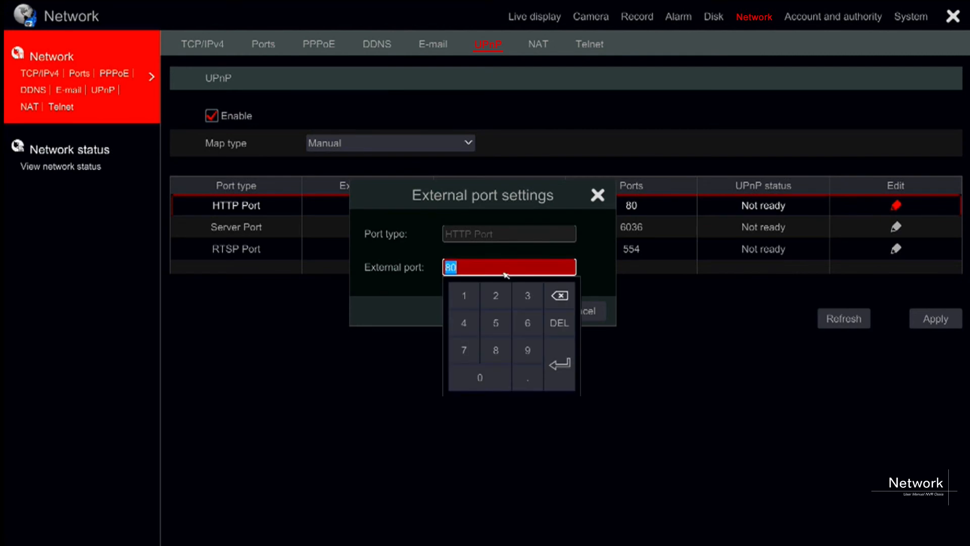
pyautogui.click(506, 357)
pyautogui.click(506, 358)
pyautogui.click(505, 358)
pyautogui.click(559, 366)
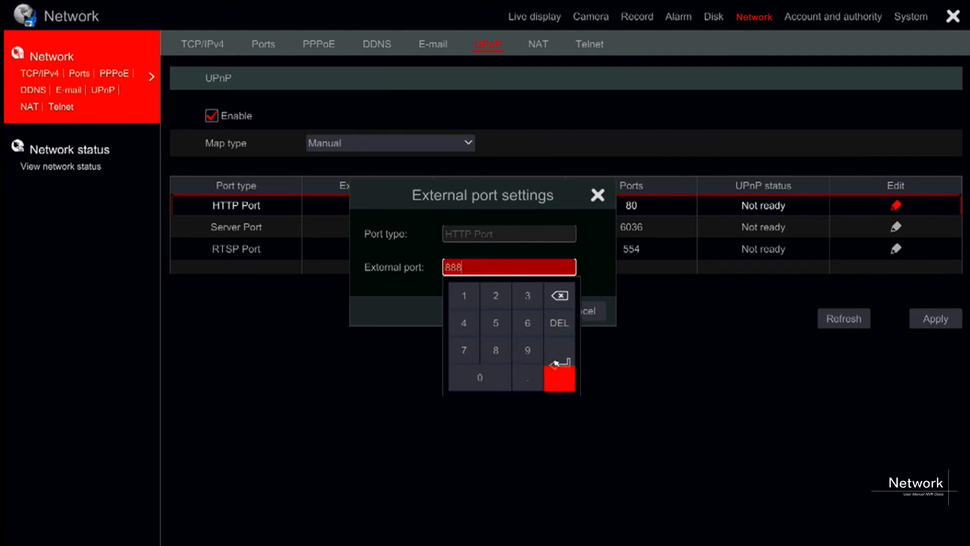
pyautogui.click(511, 311)
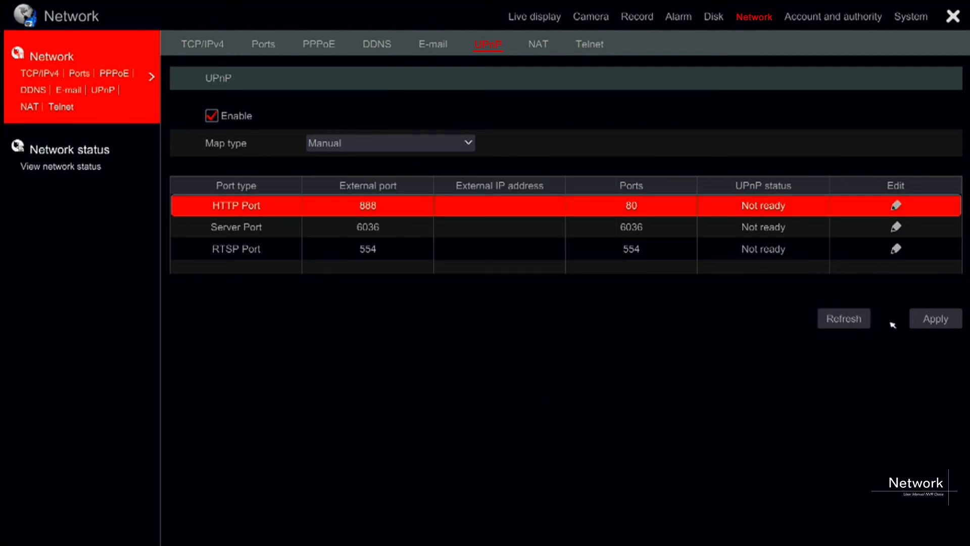
pyautogui.click(928, 320)
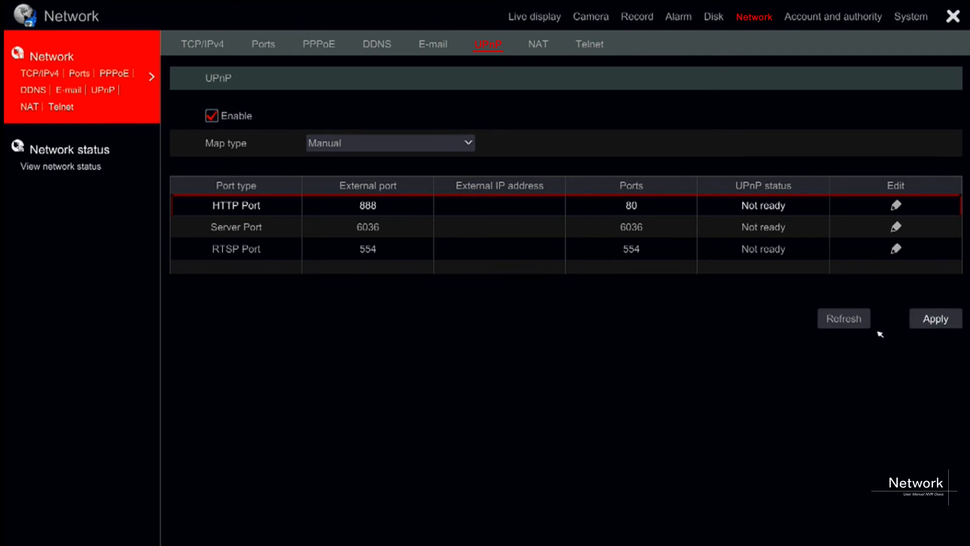
pyautogui.click(858, 321)
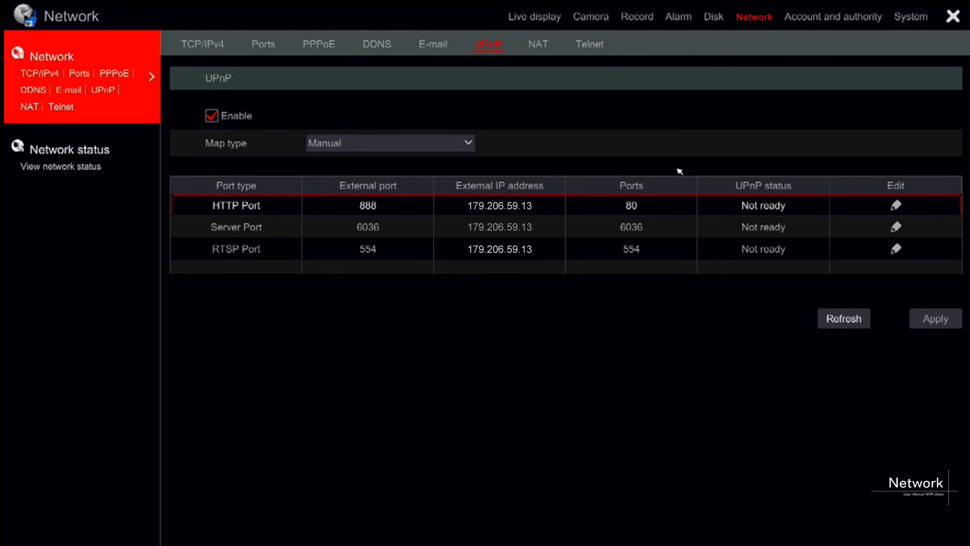
pyautogui.click(538, 53)
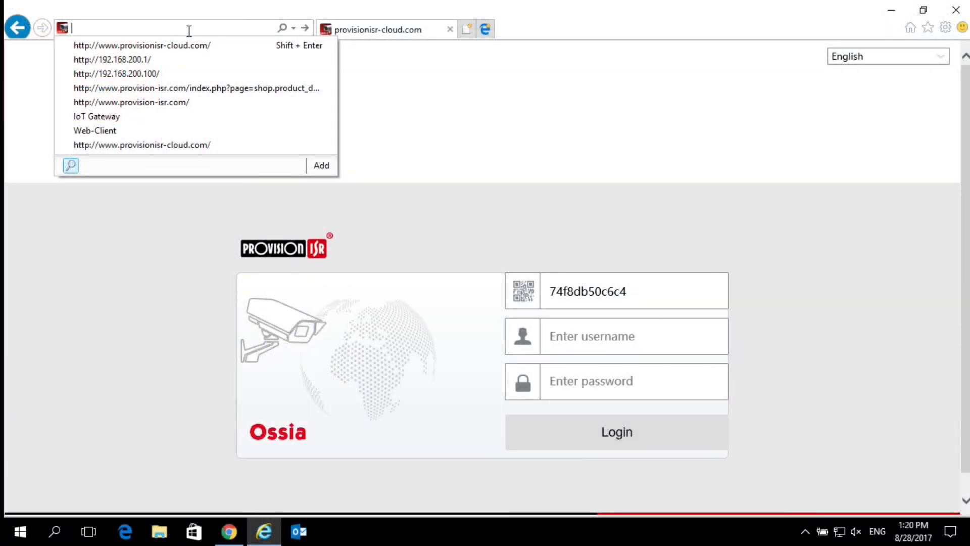
# Load the Provision ISR cloud site and log in with the pasted device ID, account username and password.
pyautogui.write('provisionisr-cloud.com/')
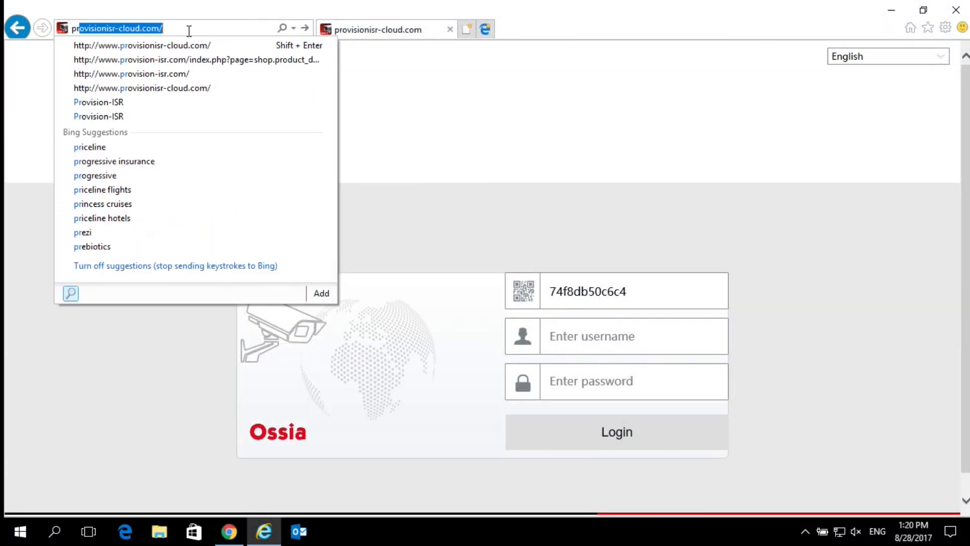
pyautogui.click(182, 43)
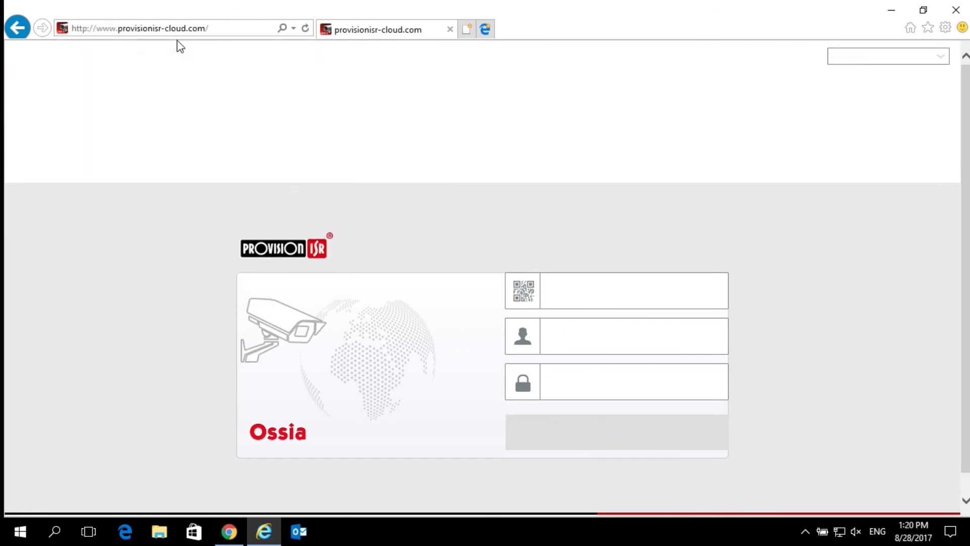
pyautogui.moveTo(654, 288); pyautogui.dragTo(468, 299)
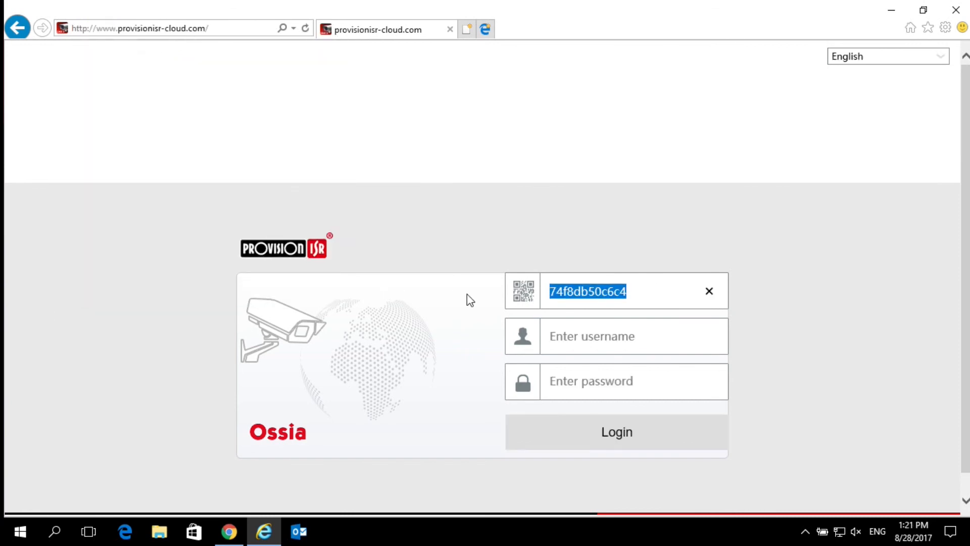
pyautogui.hotkey('ctrl', 'v')
pyautogui.click(609, 350)
pyautogui.write('admin')
pyautogui.press('Tab')
pyautogui.write('12')
pyautogui.press('Return')
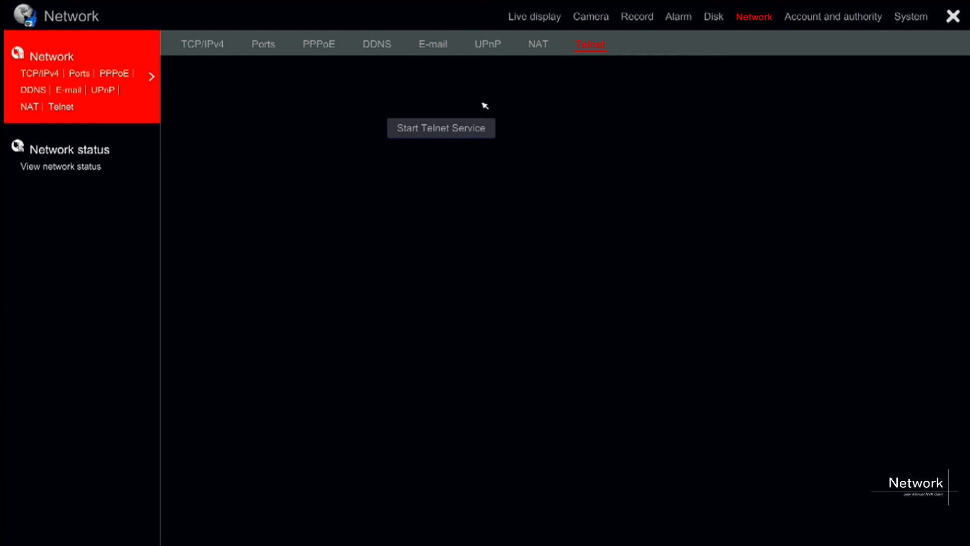
# Start and then stop the Telnet service, and view the Network status page.
pyautogui.click(458, 131)
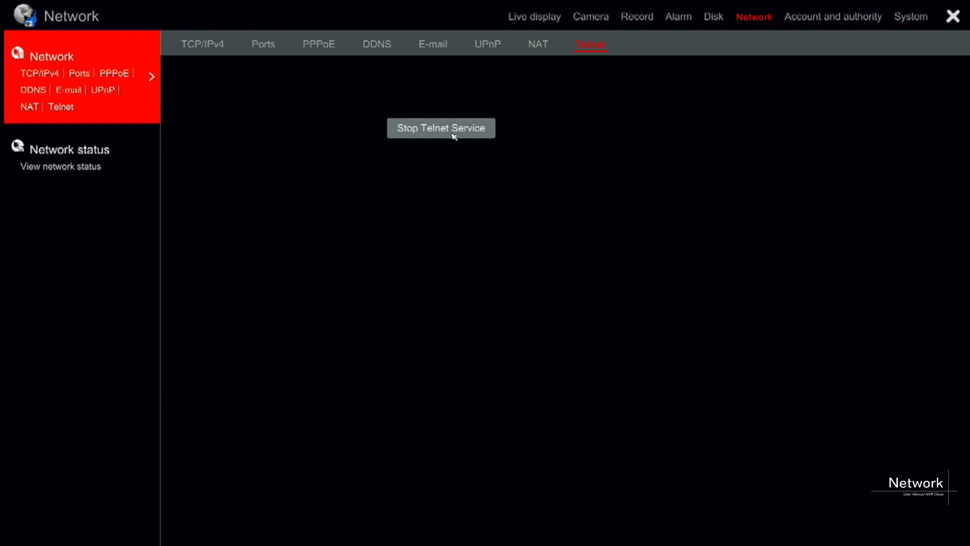
pyautogui.click(454, 135)
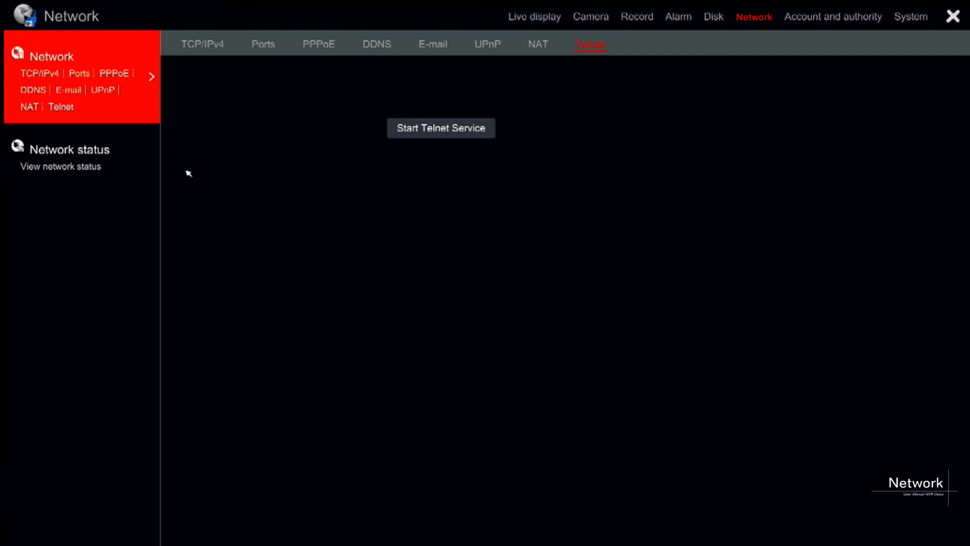
pyautogui.click(83, 153)
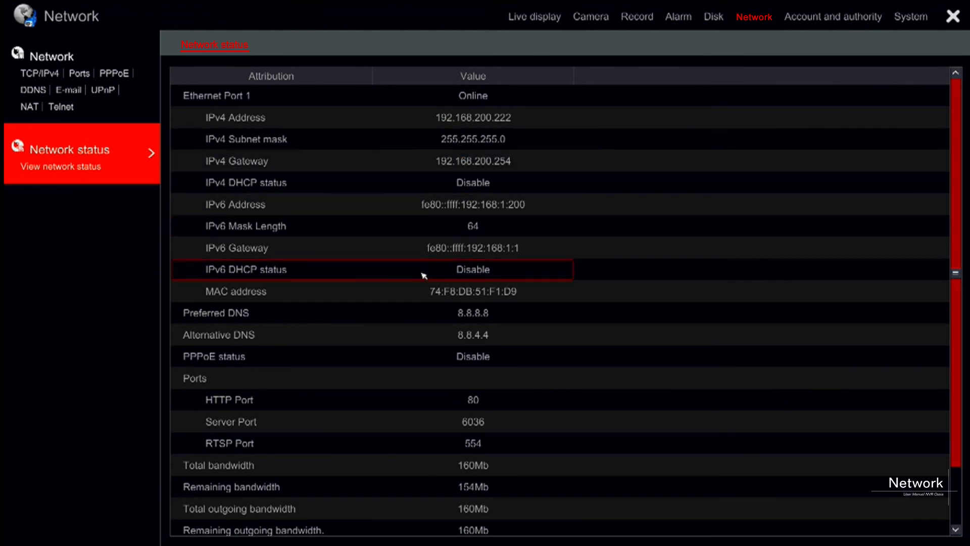
pyautogui.scroll(-1, 409, 310)
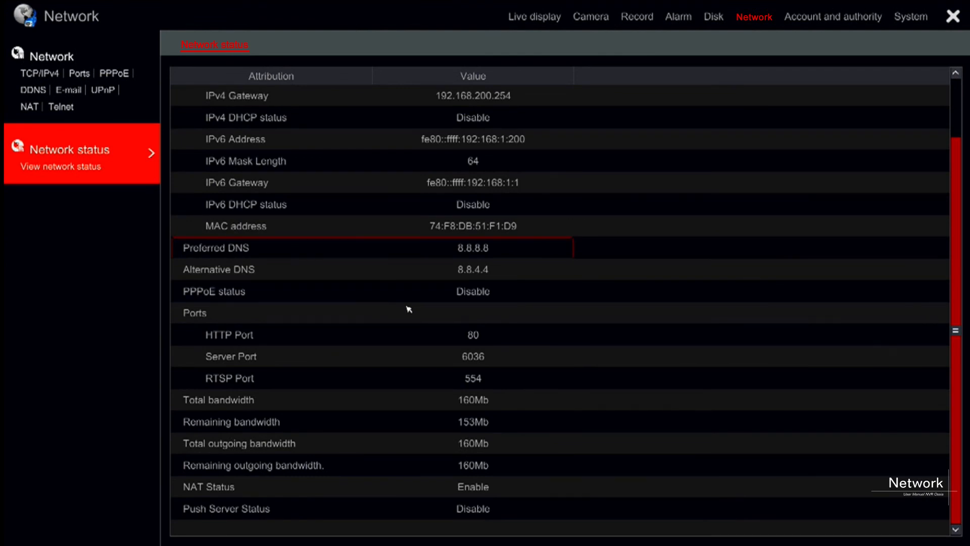